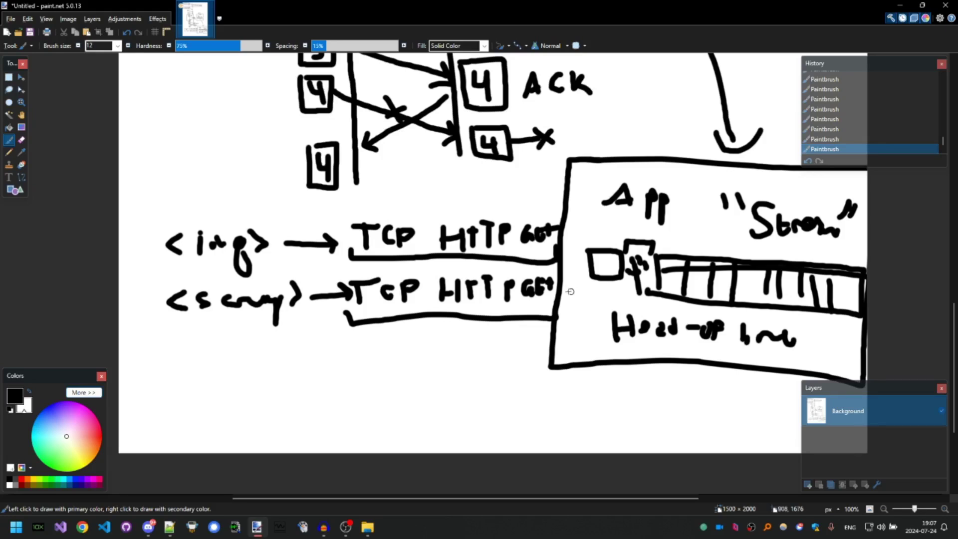
Sketch a box with a letter, a small square beneath it, and colon dashes beside it.
scroll(574, 279, "right", 2)
scroll(573, 280, "up", 1)
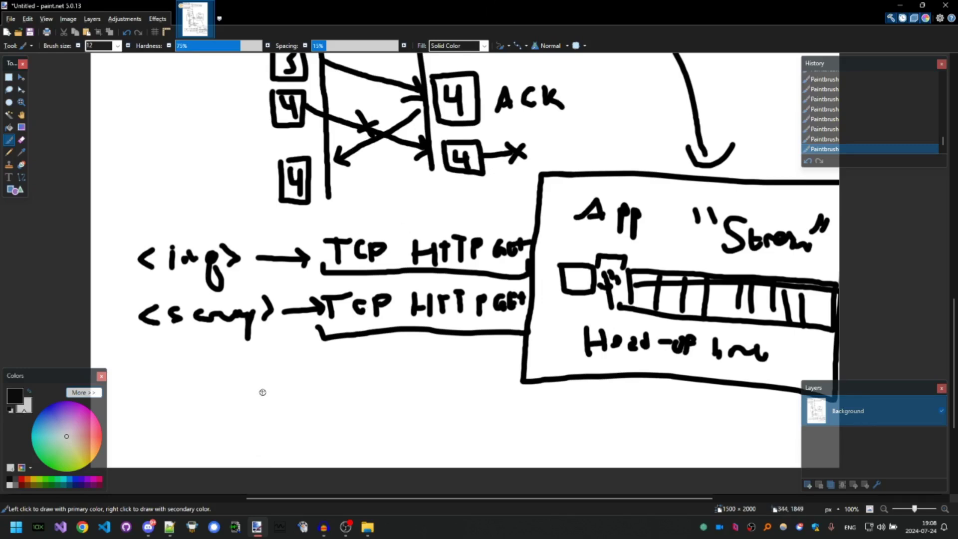
mouse_move(263, 385)
left_mouse_down()
mouse_move(280, 407)
mouse_move(289, 388)
mouse_move(264, 385)
mouse_move(287, 419)
mouse_move(298, 406)
mouse_move(313, 407)
mouse_move(298, 432)
left_mouse_up()
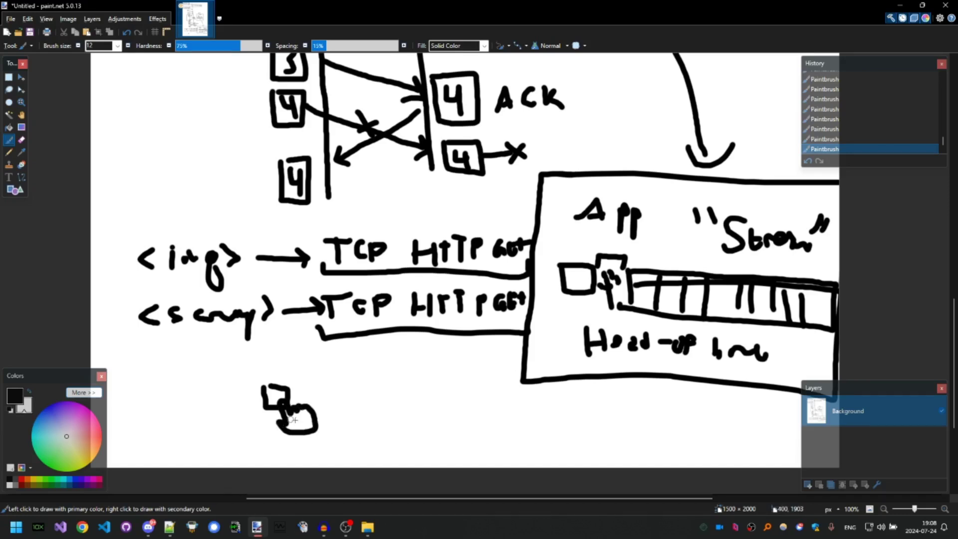
key("ctrl+z")
key("ctrl+z")
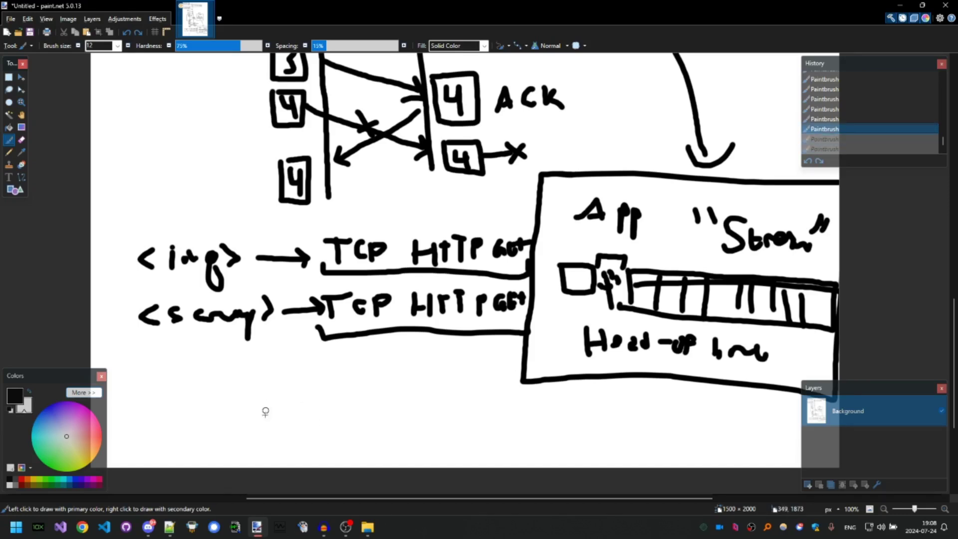
mouse_move(267, 426)
left_mouse_down()
mouse_move(267, 451)
mouse_move(273, 428)
mouse_move(258, 426)
left_mouse_up()
mouse_move(264, 387)
left_mouse_down()
mouse_move(258, 406)
mouse_move(315, 421)
mouse_move(347, 380)
mouse_move(263, 386)
left_mouse_up()
mouse_move(277, 414)
left_mouse_down()
mouse_move(288, 398)
mouse_move(302, 421)
mouse_move(294, 402)
mouse_move(306, 413)
mouse_move(301, 391)
mouse_move(331, 419)
mouse_move(324, 428)
mouse_move(344, 439)
mouse_move(356, 420)
mouse_move(323, 402)
mouse_move(330, 409)
mouse_move(371, 382)
mouse_move(380, 399)
left_mouse_up()
left_click_drag(371, 404, 381, 411)
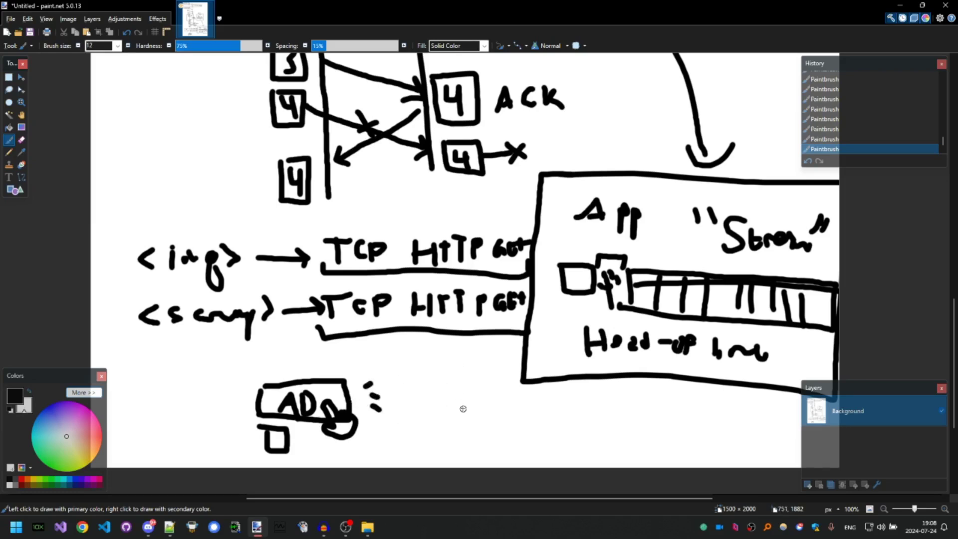
Draw an angry face to the right, then undo it with the colon marks and letters.
mouse_move(424, 387)
left_mouse_down()
mouse_move(441, 400)
mouse_move(483, 388)
mouse_move(431, 406)
mouse_move(446, 409)
mouse_move(428, 416)
mouse_move(474, 419)
mouse_move(446, 426)
mouse_move(466, 428)
mouse_move(474, 446)
mouse_move(425, 449)
mouse_move(438, 437)
mouse_move(466, 438)
left_mouse_up()
mouse_move(493, 393)
left_mouse_down()
mouse_move(502, 395)
mouse_move(484, 398)
mouse_move(484, 413)
left_mouse_up()
scroll(546, 382, "left", 1)
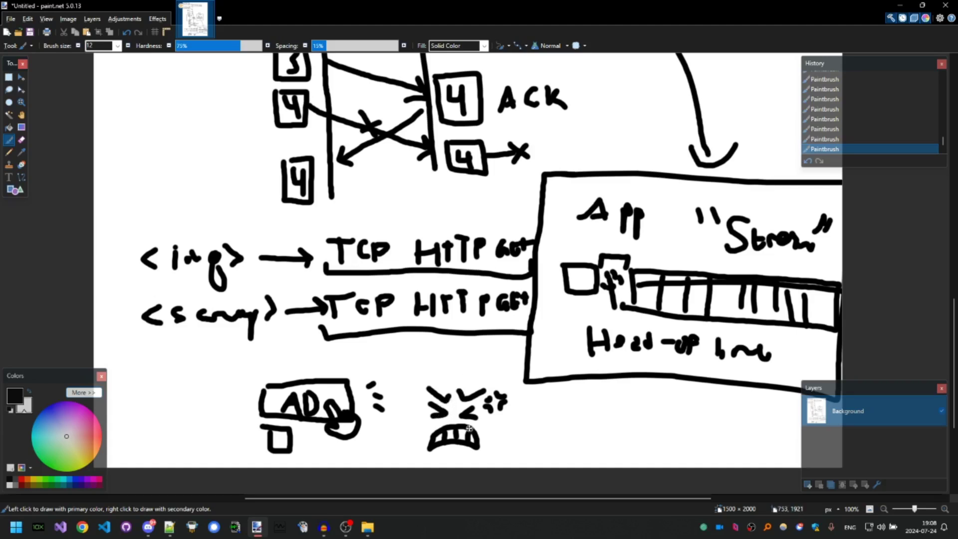
key("ctrl+z")
key("ctrl+z")
key("ctrl+z")
key("ctrl+z")
key("ctrl+z")
key("ctrl+z")
key("ctrl+z")
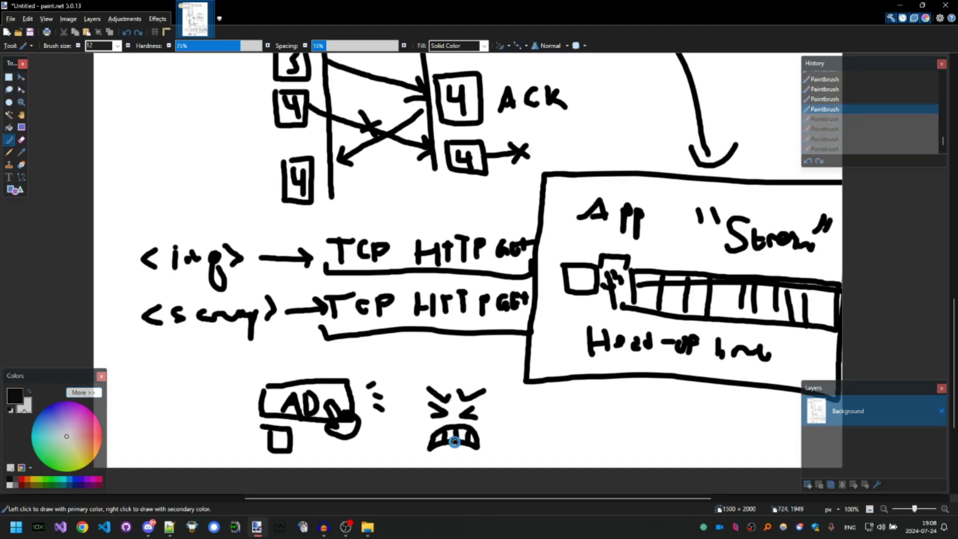
key("ctrl+z")
key("ctrl+z")
key("ctrl+z")
key("ctrl+z")
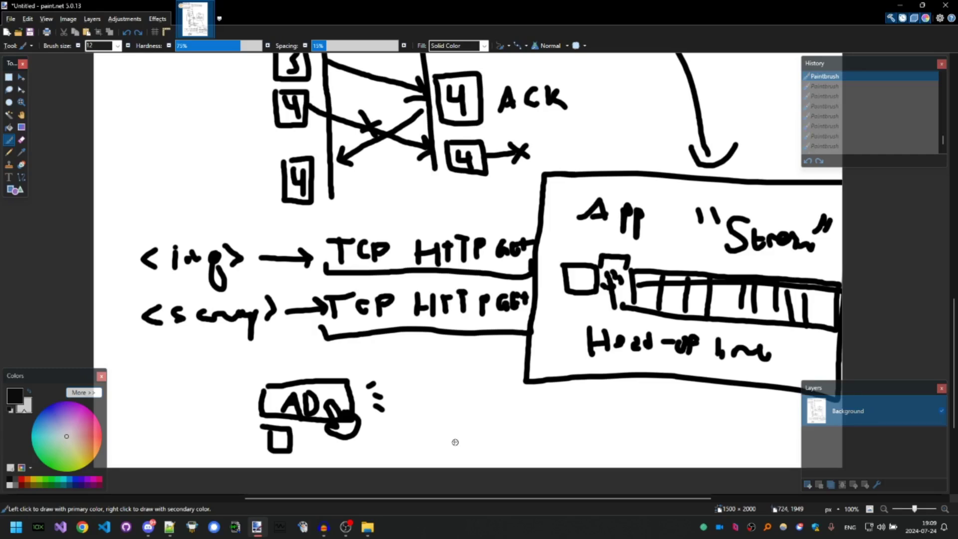
key("ctrl+z")
key("ctrl+z")
key("ctrl+z")
key("ctrl+z")
key("ctrl+z")
key("ctrl+z")
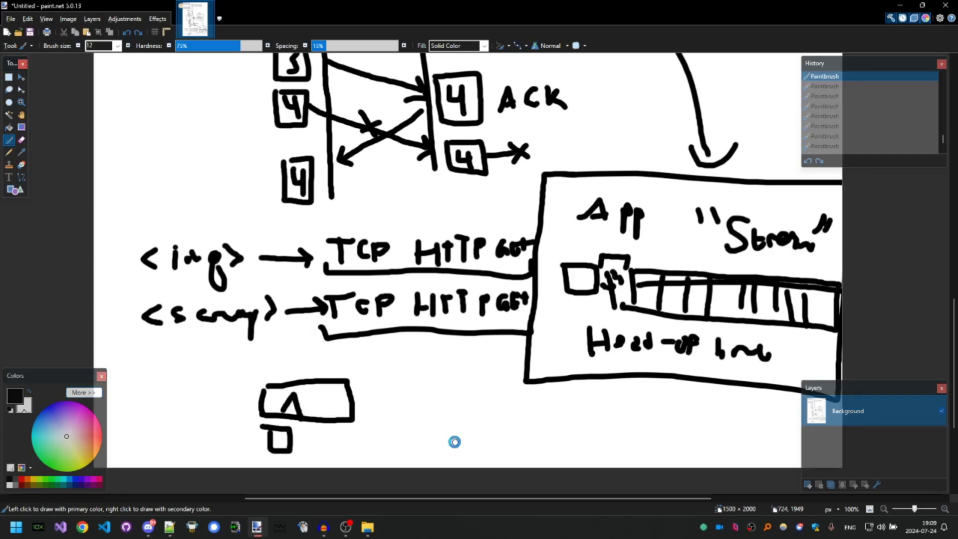
Undo the remaining box strokes and nudge the diagram view slightly.
key("ctrl+z")
key("ctrl+z")
key("ctrl+z")
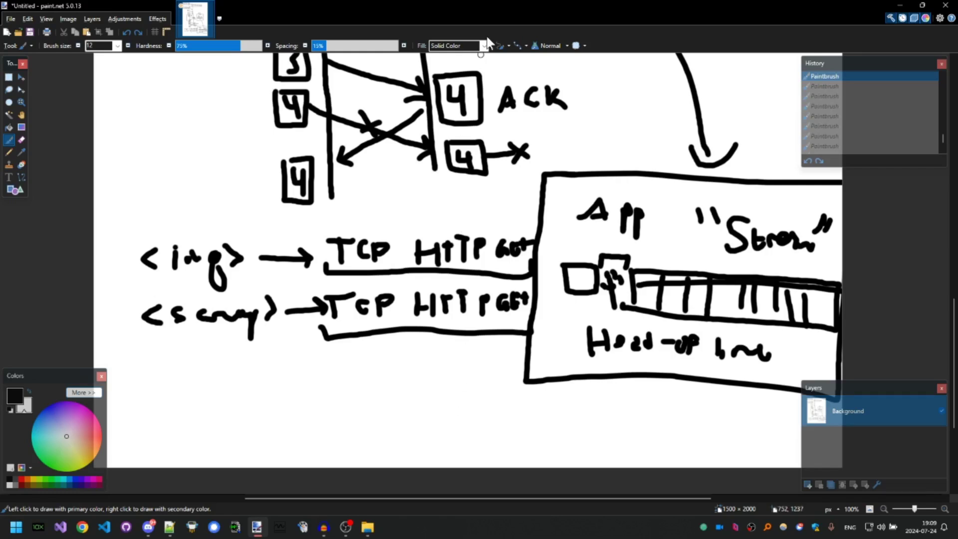
left_click_drag(329, 391, 350, 396)
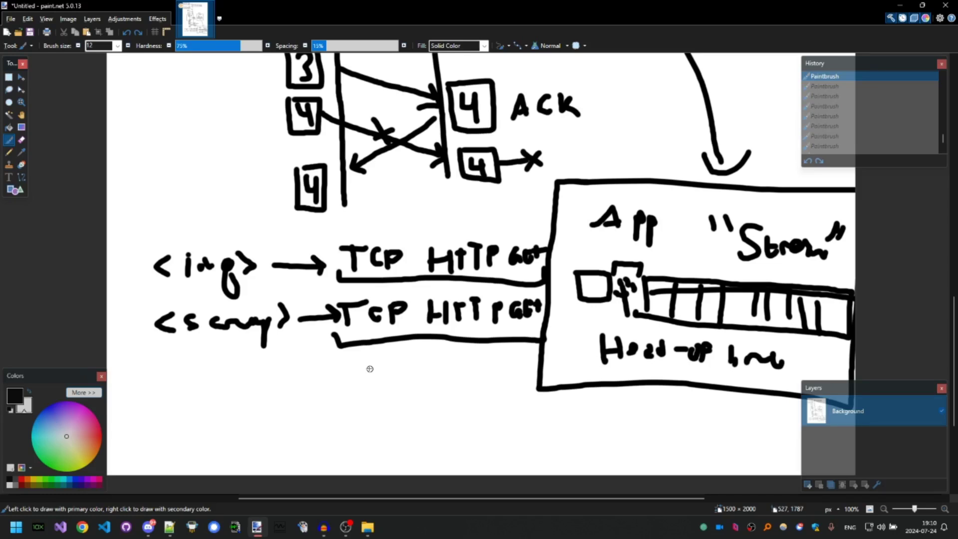
Draw a box below the rows, then undo it plus both <svg> and <img> request rows.
mouse_move(349, 395)
left_mouse_down()
mouse_move(445, 460)
mouse_move(357, 388)
mouse_move(387, 436)
mouse_move(400, 418)
left_mouse_up()
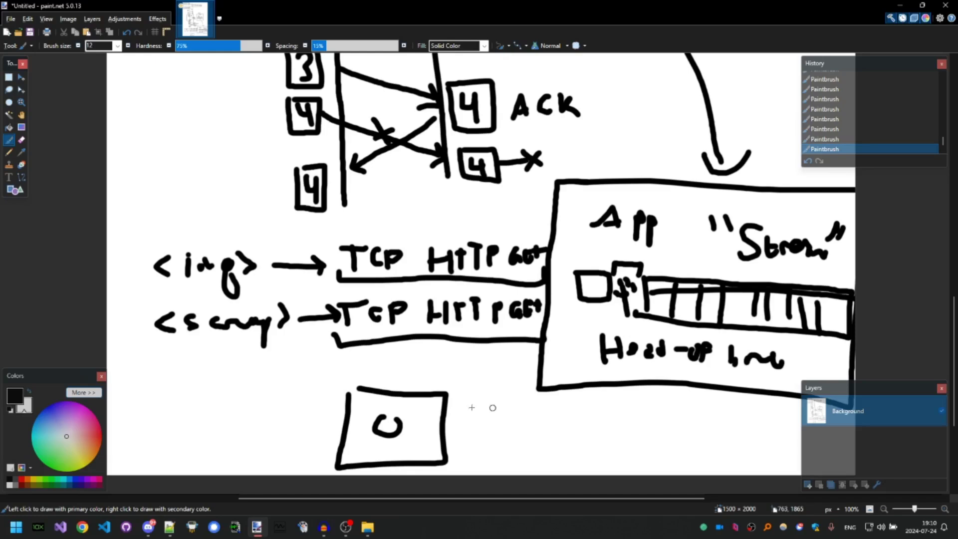
key("ctrl+z")
key("ctrl+z")
key("ctrl+z")
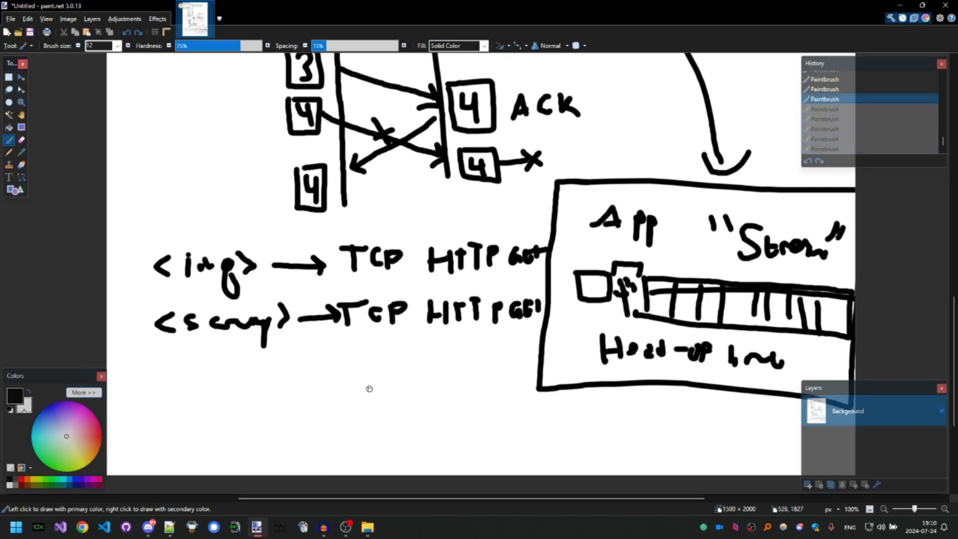
key("ctrl+z")
key("ctrl+z")
key("ctrl+z")
key("ctrl+z")
key("ctrl+z")
key("ctrl+z")
key("ctrl+z")
key("ctrl+z")
key("ctrl+z")
key("ctrl+z")
key("ctrl+z")
key("ctrl+z")
key("ctrl+z")
key("ctrl+z")
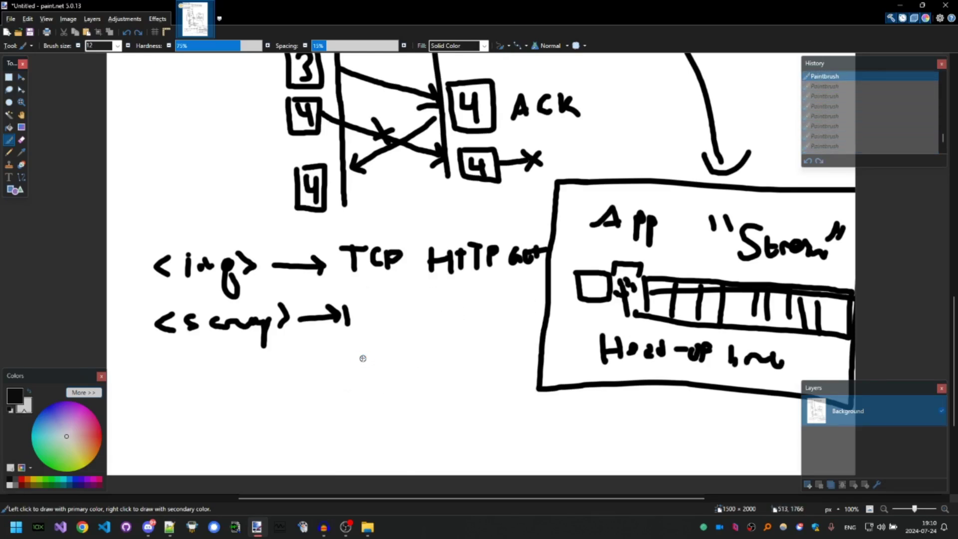
key("ctrl+z")
key("ctrl+z")
key("ctrl+z")
key("ctrl+z")
key("ctrl+z")
key("ctrl+z")
key("ctrl+z")
key("ctrl+z")
key("ctrl+z")
key("ctrl+z")
key("ctrl+z")
key("ctrl+z")
key("ctrl+z")
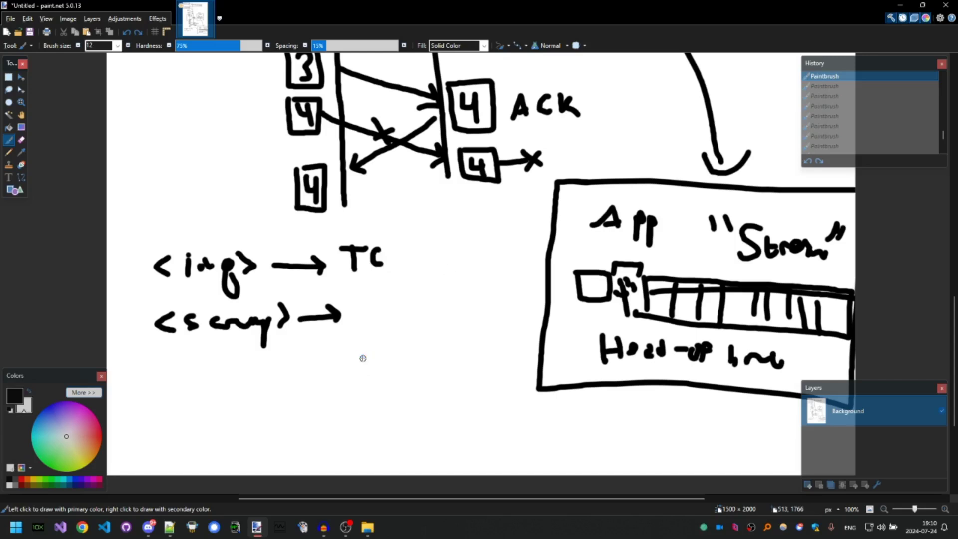
key("ctrl+z")
key("ctrl+z")
key("ctrl+z")
key("ctrl+z")
key("ctrl+z")
key("ctrl+z")
key("ctrl+z")
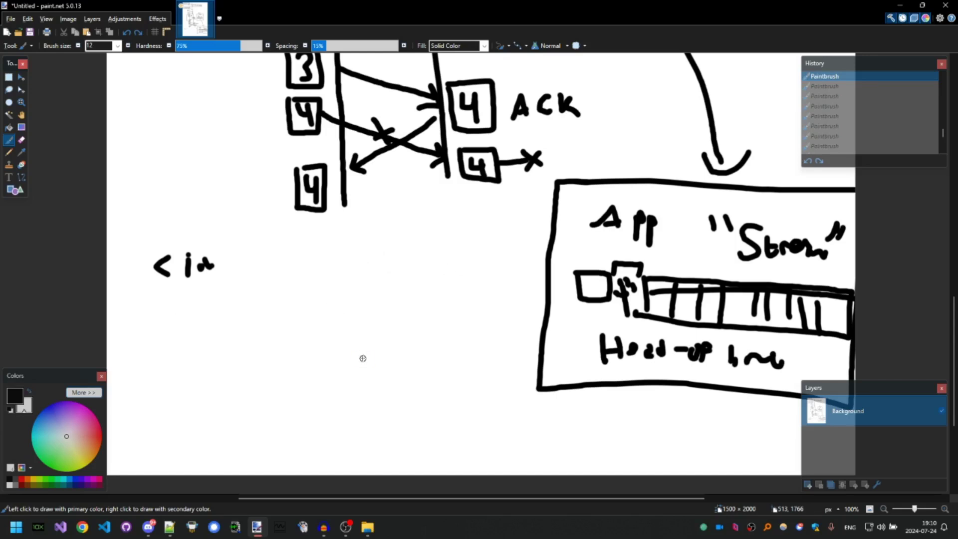
key("ctrl+z")
key("ctrl+z")
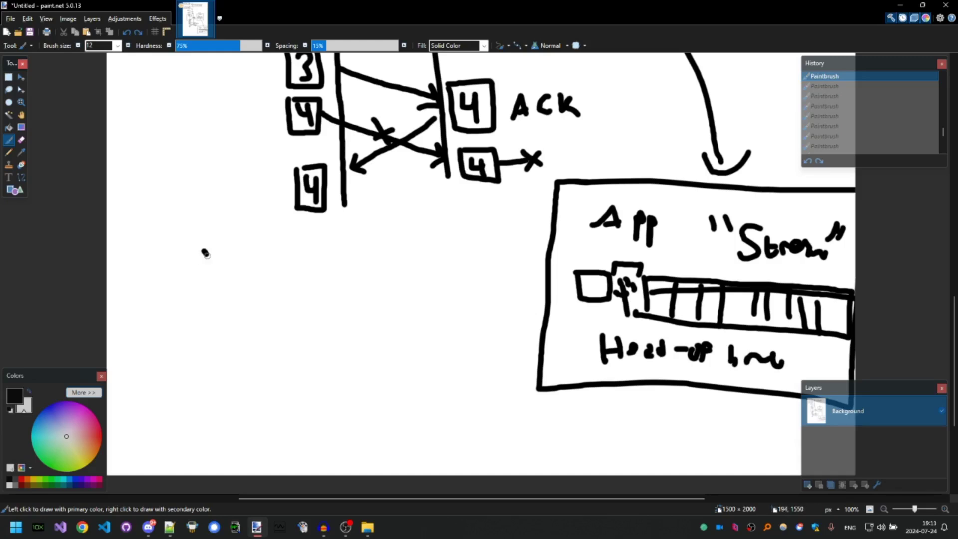
mouse_move(204, 252)
left_mouse_down()
mouse_move(221, 271)
mouse_move(232, 267)
mouse_move(229, 253)
mouse_move(201, 247)
left_mouse_up()
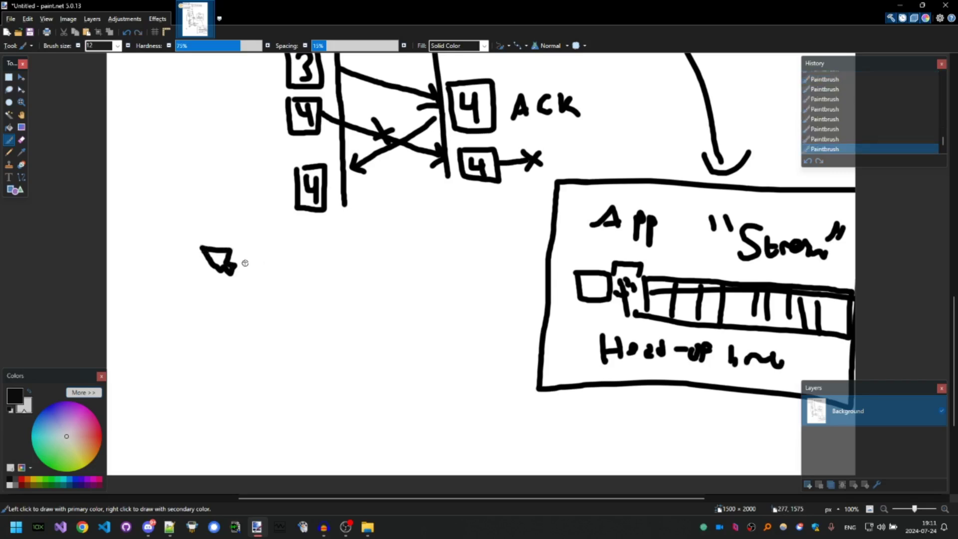
mouse_move(246, 275)
left_mouse_down()
mouse_move(272, 256)
mouse_move(343, 279)
mouse_move(352, 359)
mouse_move(300, 374)
mouse_move(244, 342)
mouse_move(246, 274)
mouse_move(285, 296)
mouse_move(335, 282)
left_mouse_up()
key("ctrl+z")
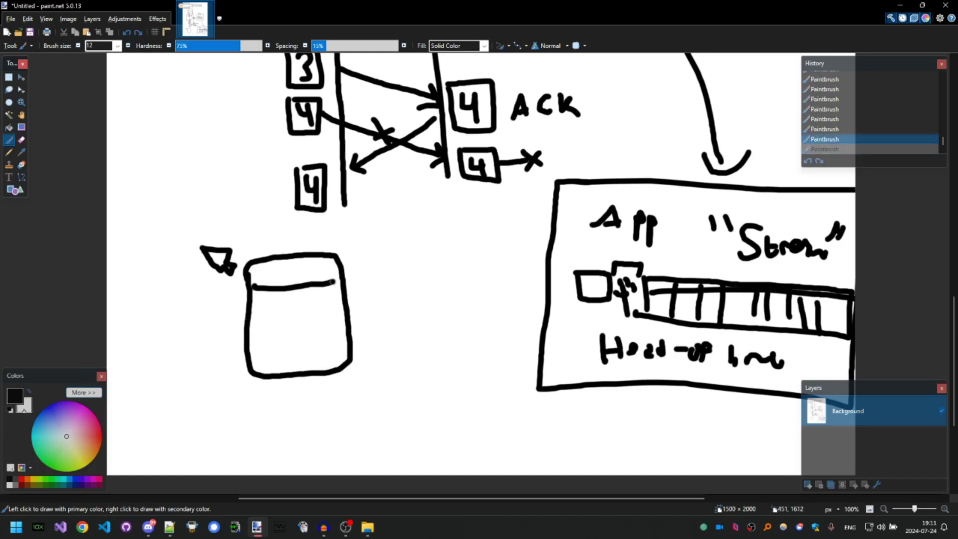
mouse_move(269, 306)
left_mouse_down()
mouse_move(292, 312)
mouse_move(284, 308)
left_mouse_up()
key("ctrl+z")
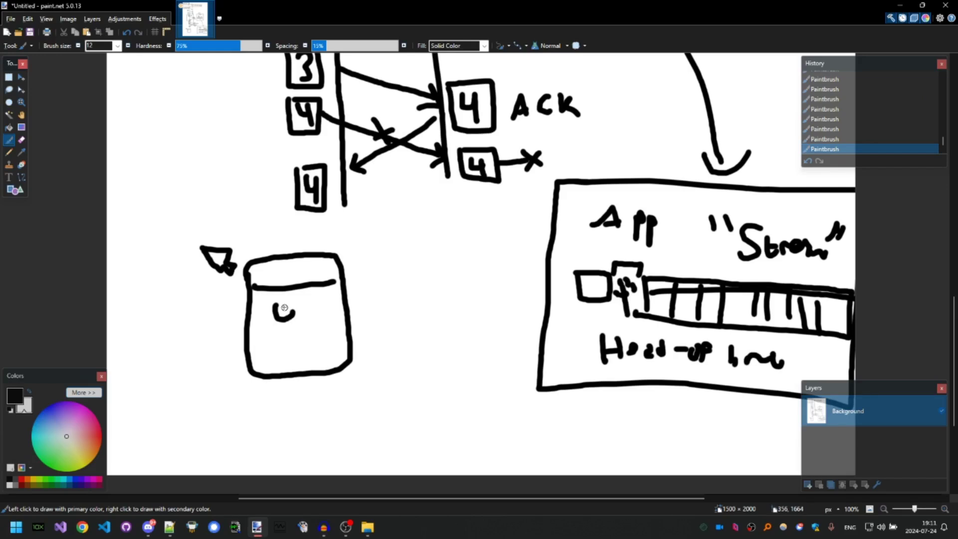
key("ctrl+z")
key("ctrl+z")
key("ctrl+z")
key("ctrl+z")
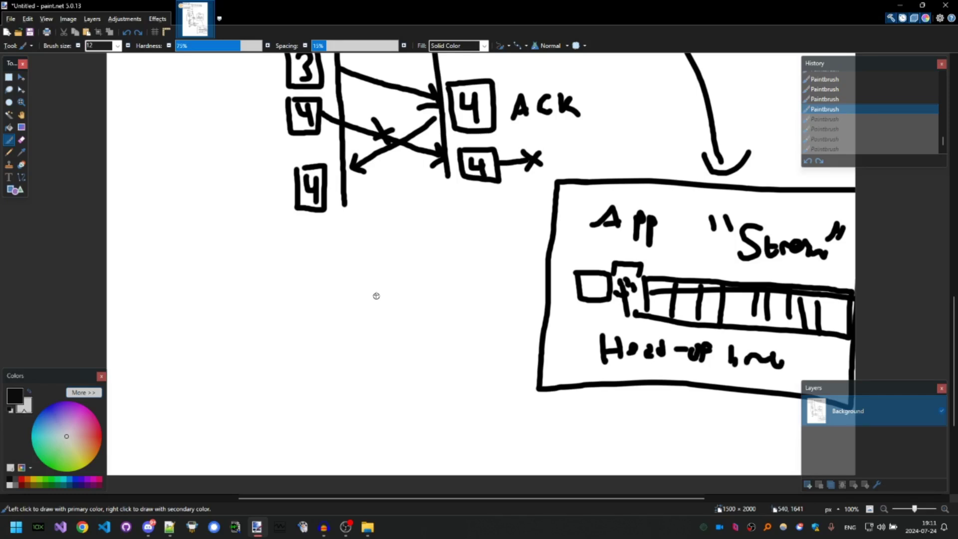
Undo the App box labels, blocked-queue strokes and box outline, overshooting past the lower 4 box.
scroll(452, 246, "up", 5)
key("ctrl+z")
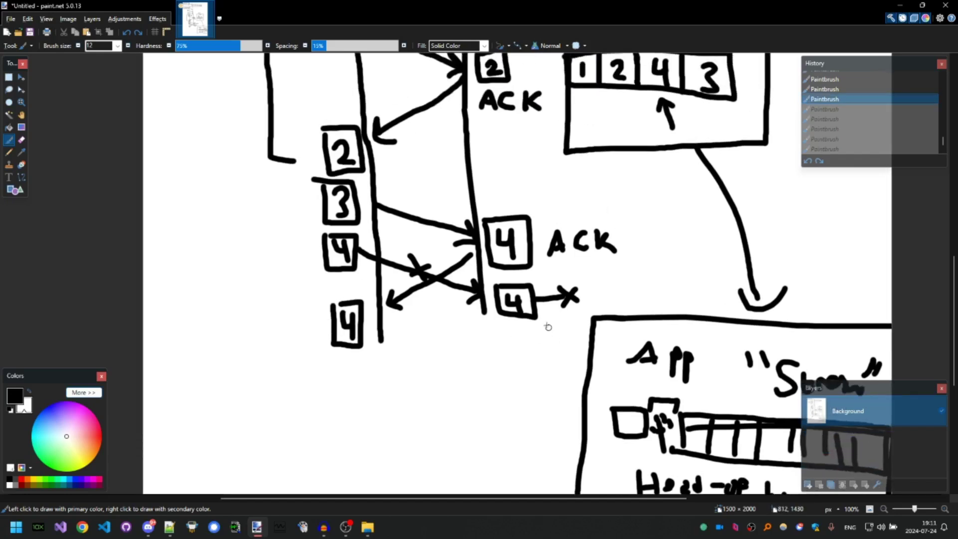
key("ctrl+z")
key("ctrl+z")
key("ctrl+z")
key("ctrl+z")
key("ctrl+z")
key("ctrl+z")
scroll(615, 323, "up", 1)
scroll(589, 292, "down", 2)
scroll(589, 291, "right", 2)
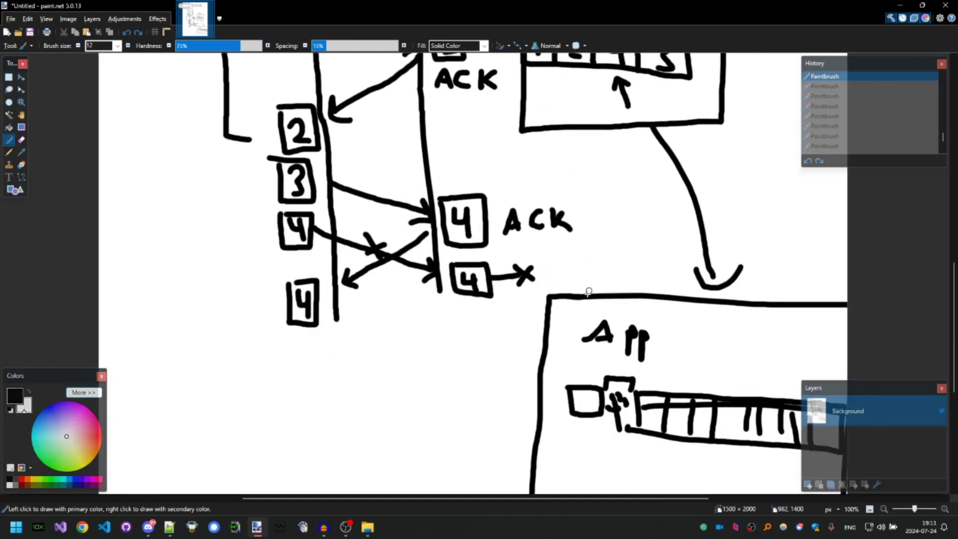
key("ctrl+z")
key("ctrl+z")
key("ctrl+z")
key("ctrl+z")
key("ctrl+z")
key("ctrl+z")
key("ctrl+z")
key("ctrl+z")
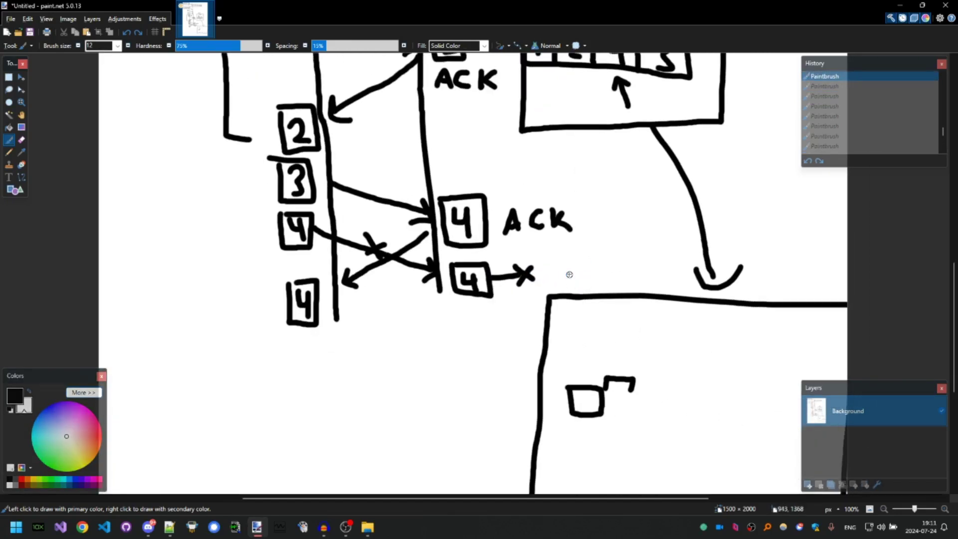
key("ctrl+z")
key("ctrl+z")
key("ctrl+z")
scroll(574, 279, "up", 5)
key("ctrl+z")
key("ctrl+z")
key("ctrl+z")
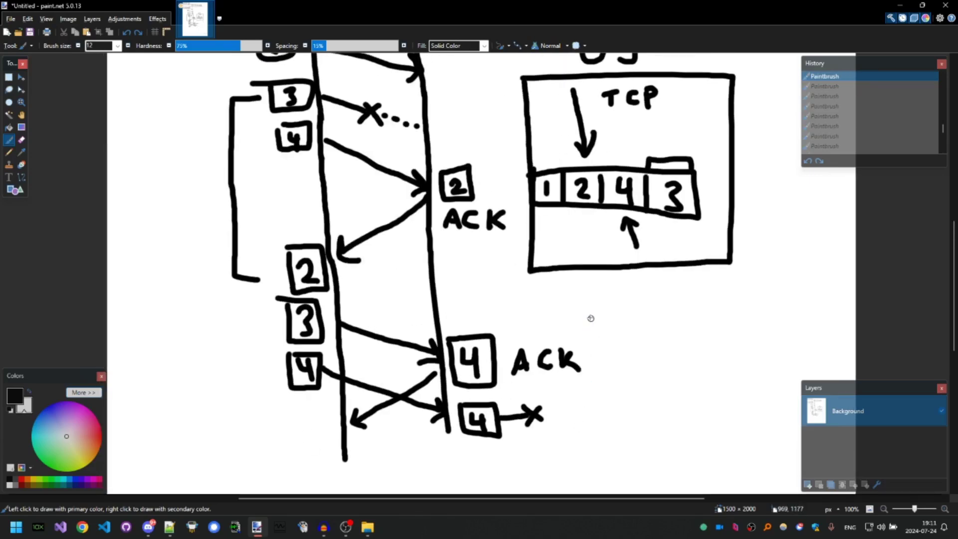
key("ctrl+z")
Redo the accidentally undone strokes to restore the bottom 4 box and X.
key("ctrl+y")
key("ctrl+y")
key("ctrl+y")
key("ctrl+y")
key("ctrl+y")
key("ctrl+y")
key("ctrl+y")
key("ctrl+y")
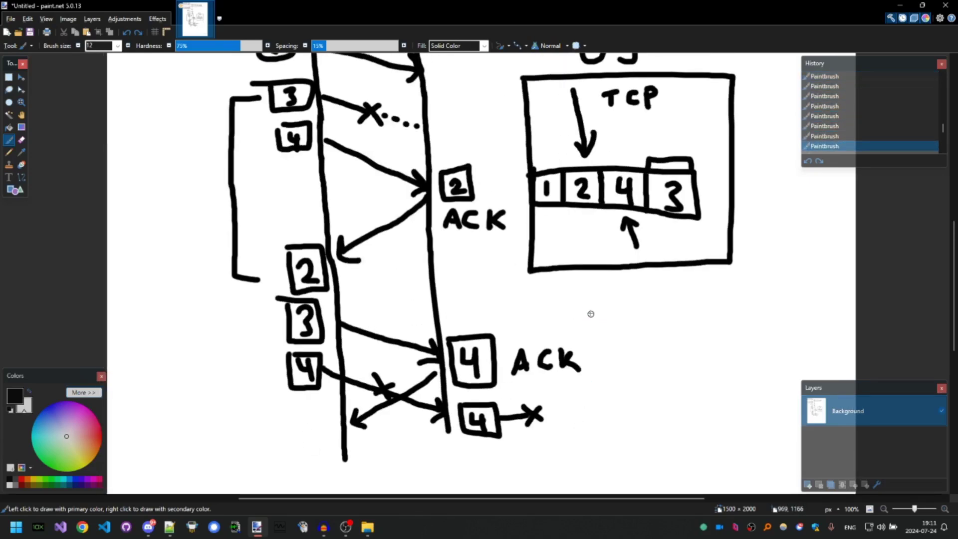
key("ctrl+y")
key("ctrl+y")
key("ctrl+y")
scroll(591, 314, "up", 5)
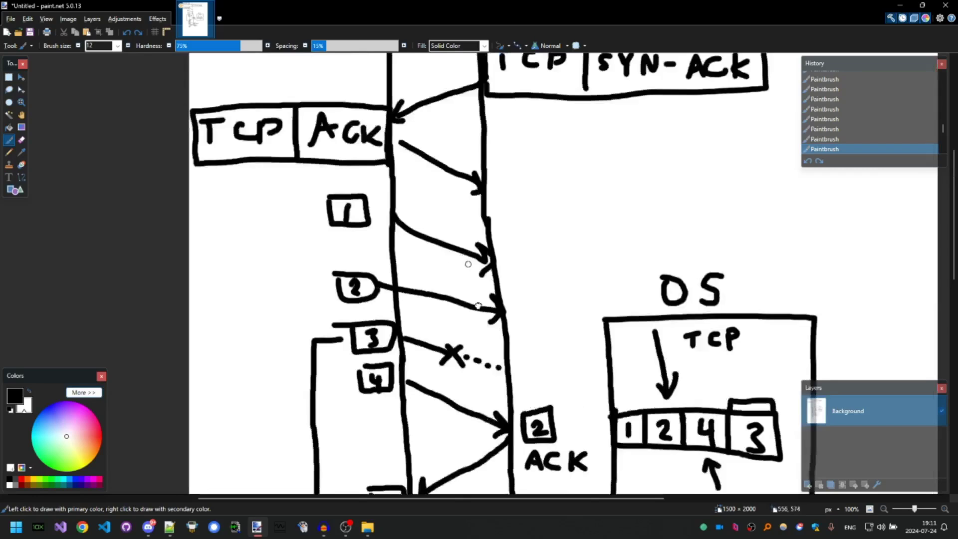
scroll(478, 306, "up", 3)
scroll(484, 325, "down", 9)
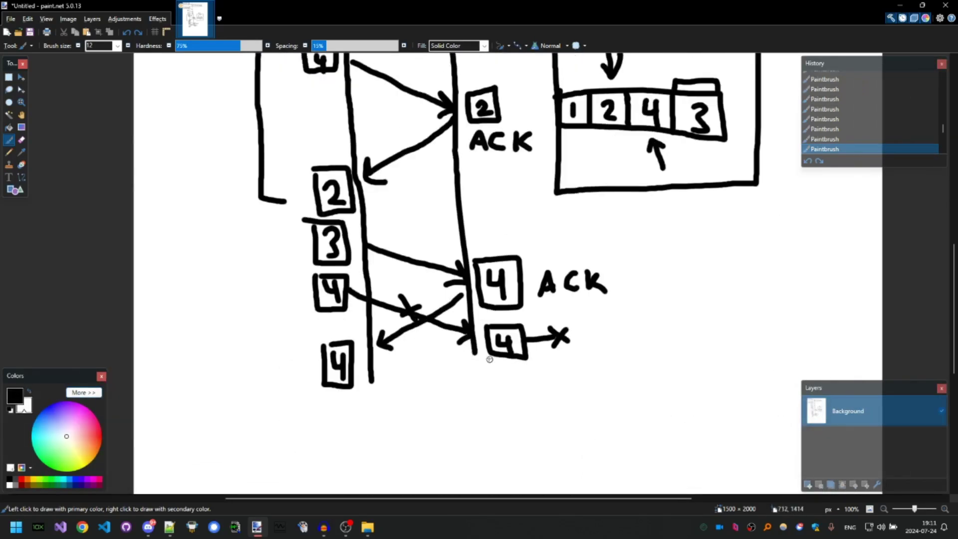
scroll(509, 351, "down", 2)
scroll(443, 291, "right", 3)
Undo the last loss-diagram strokes, the lower boxes and bracket, and the ACK label.
scroll(519, 317, "left", 3)
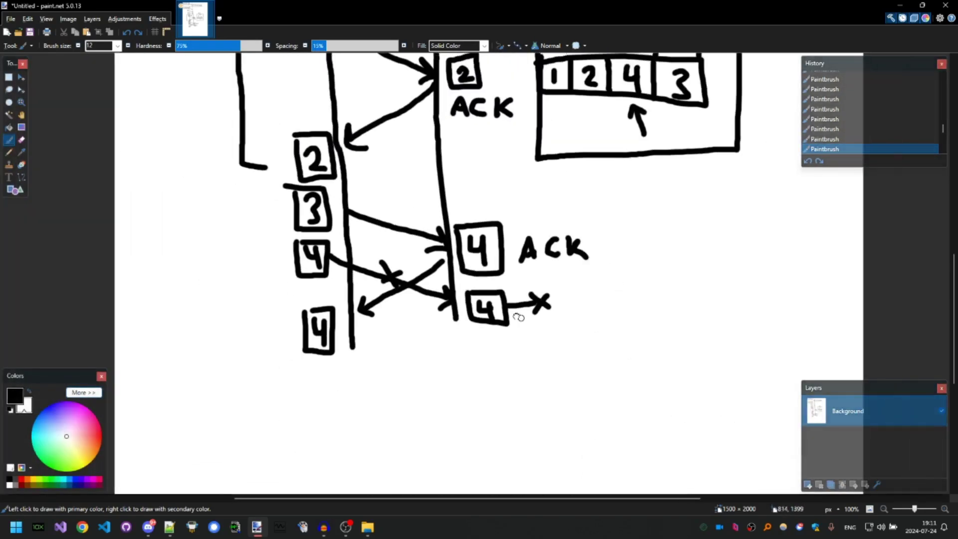
scroll(519, 318, "right", 1)
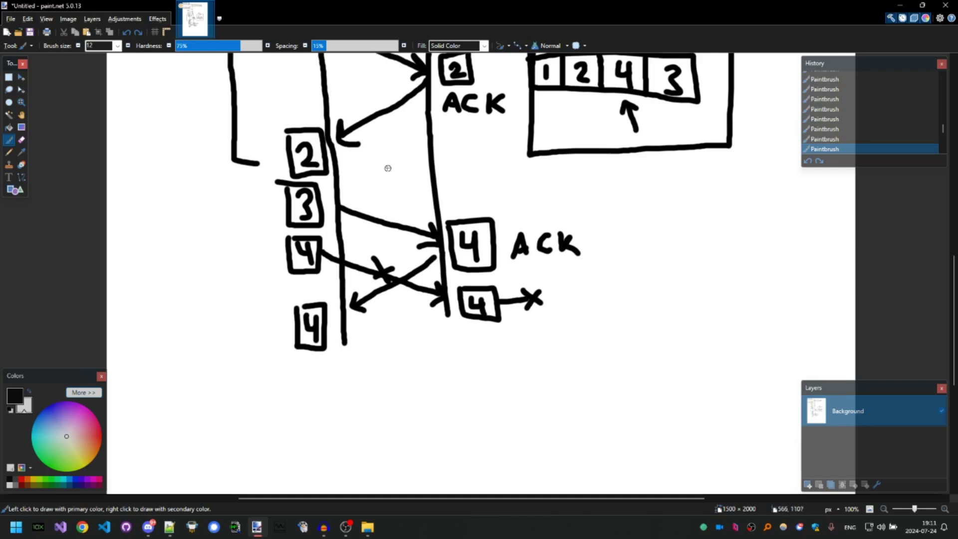
scroll(388, 169, "up", 5)
scroll(388, 168, "left", 2)
key("ctrl+z")
key("ctrl+z")
key("ctrl+z")
key("ctrl+z")
key("ctrl+z")
key("ctrl+z")
key("ctrl+z")
key("ctrl+z")
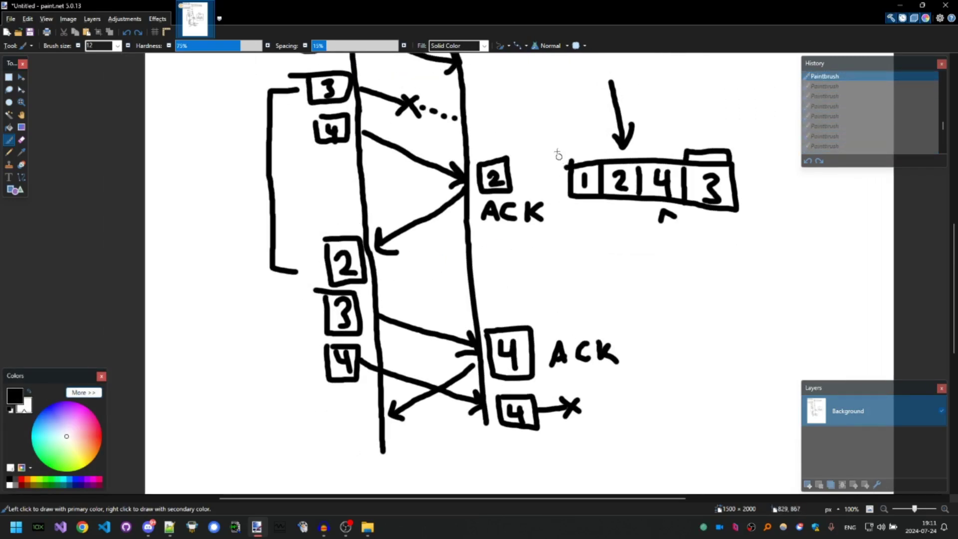
scroll(558, 154, "up", 1)
key("ctrl+z")
key("ctrl+z")
key("ctrl+z")
key("ctrl+z")
key("ctrl+z")
key("ctrl+z")
key("ctrl+z")
key("ctrl+z")
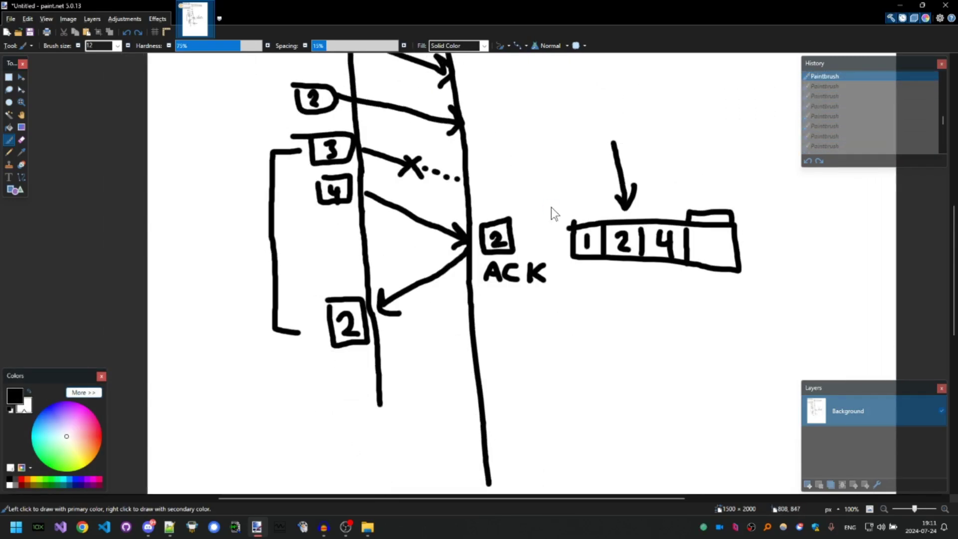
key("ctrl+z")
key("ctrl+z")
key("ctrl+z")
key("ctrl+z")
key("ctrl+z")
scroll(399, 309, "up", 2)
key("ctrl+z")
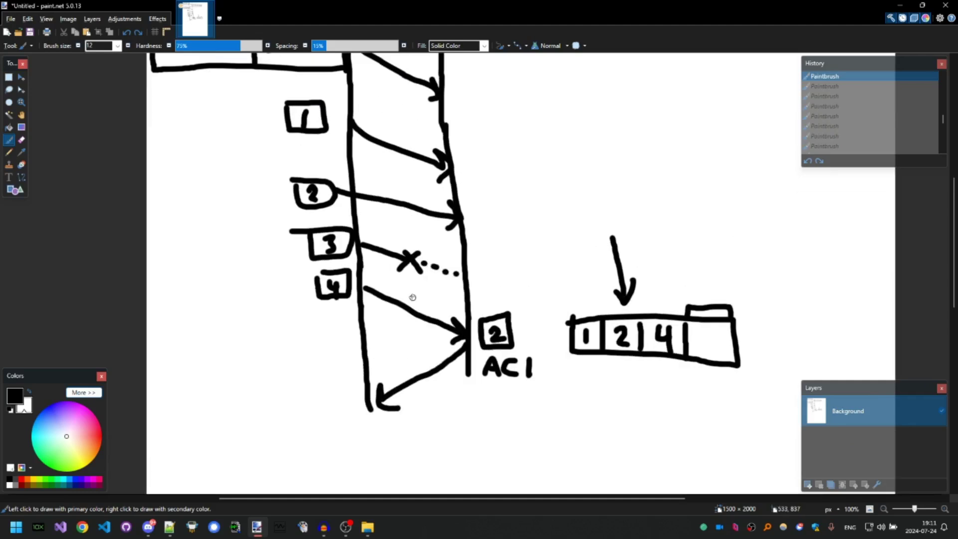
key("ctrl+z")
key("ctrl+z")
key("ctrl+z")
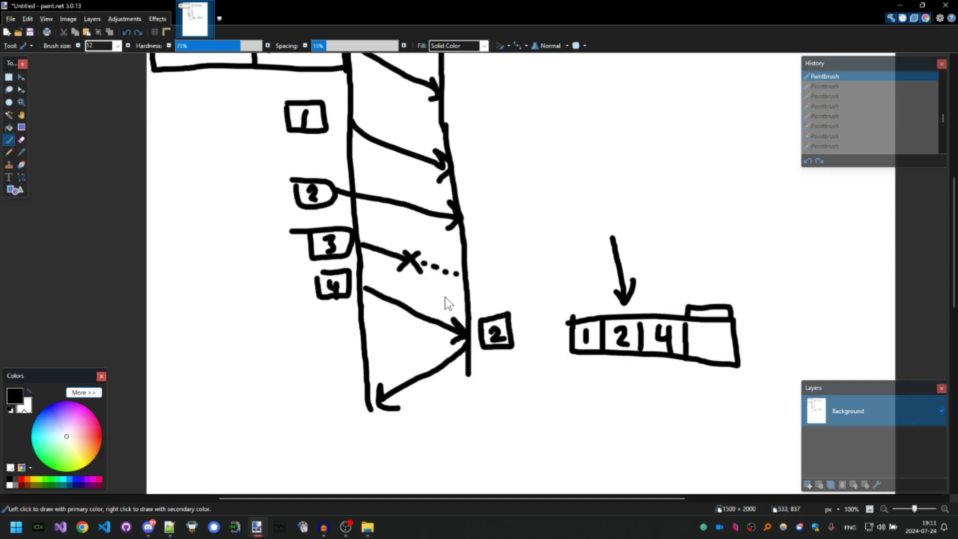
Undo the 1|2|4 queue boxes, numbered packets, lost-packet arrows, X mark and small boxes.
scroll(350, 339, "up", 1)
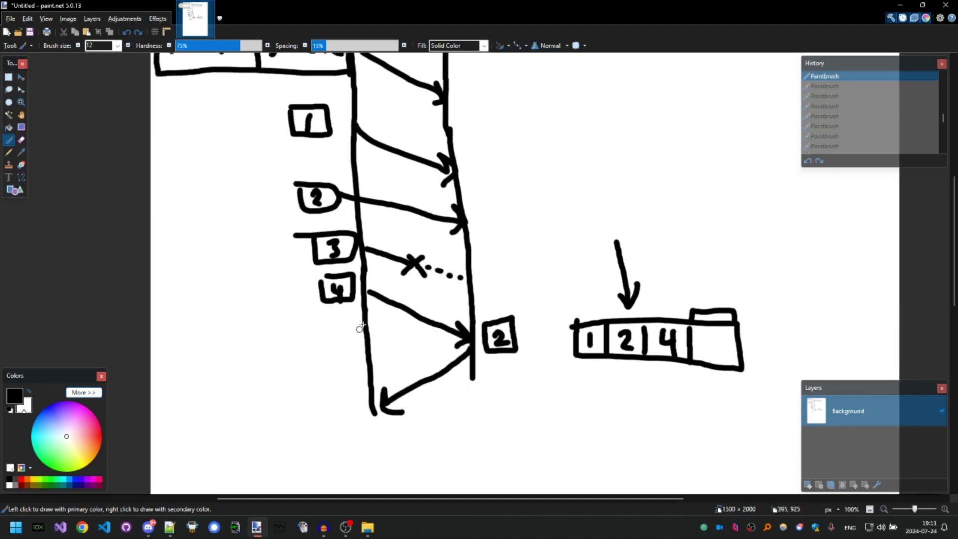
scroll(356, 316, "up", 1)
key("ctrl+z")
key("ctrl+z")
key("ctrl+z")
key("ctrl+z")
key("ctrl+z")
key("ctrl+z")
key("ctrl+z")
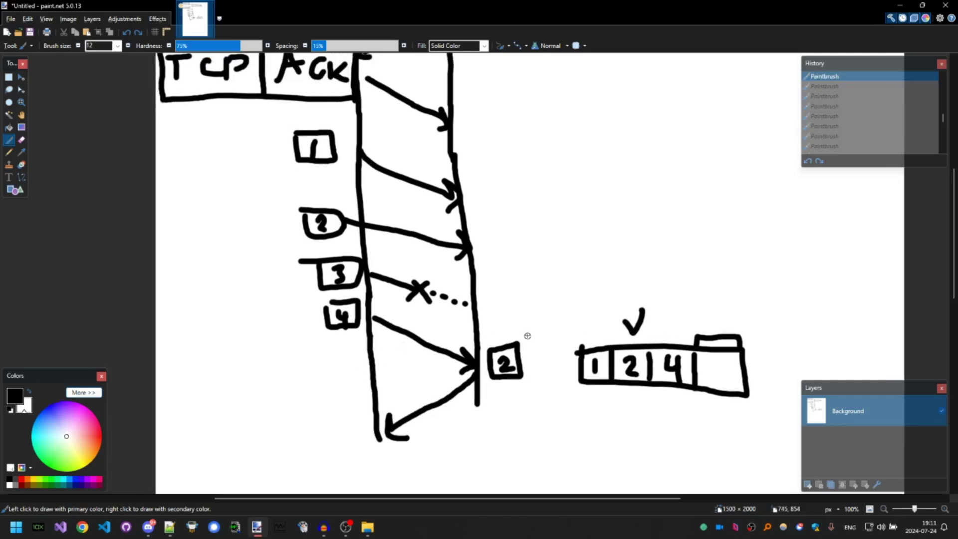
key("ctrl+z")
key("ctrl+z")
key("ctrl+z")
key("ctrl+z")
key("ctrl+z")
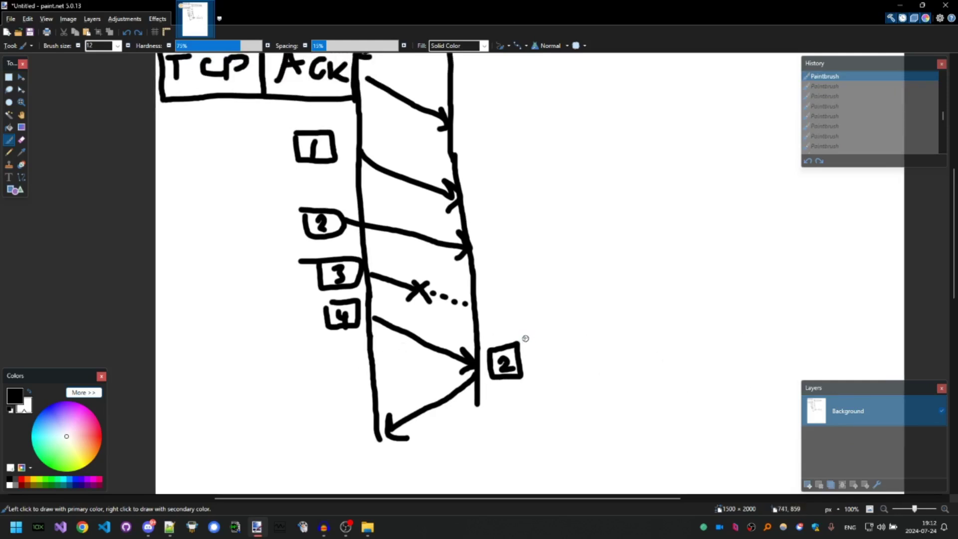
key("ctrl+z")
key("ctrl+z")
key("ctrl+z")
key("ctrl+z")
key("ctrl+z")
key("ctrl+z")
key("ctrl+z")
key("ctrl+z")
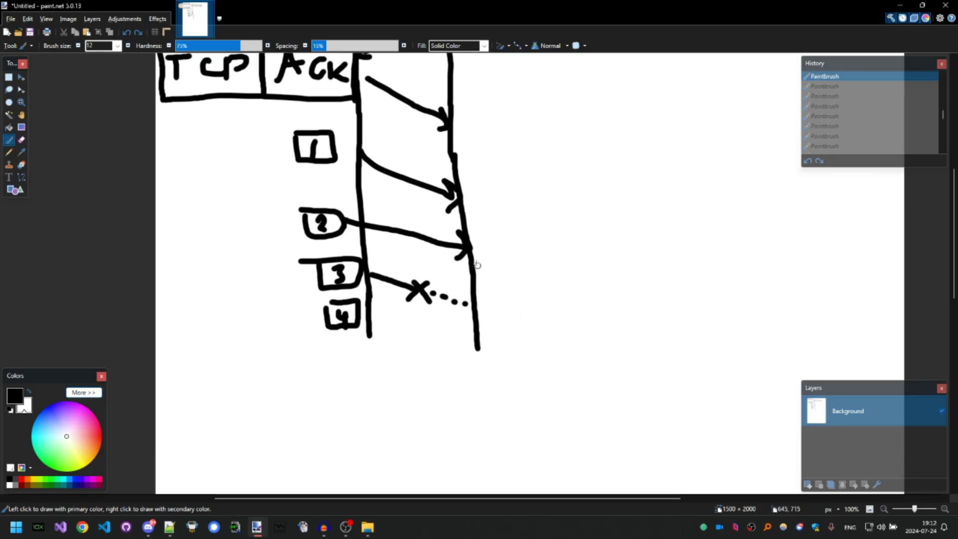
key("ctrl+z")
key("ctrl+z")
key("ctrl+z")
key("ctrl+z")
key("ctrl+z")
key("ctrl+z")
key("ctrl+z")
key("ctrl+z")
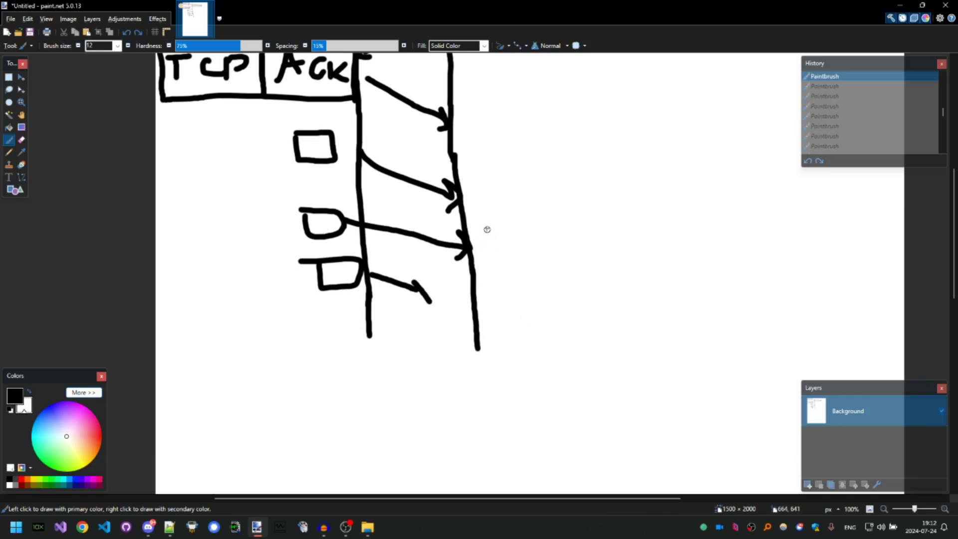
key("ctrl+z")
key("ctrl+z")
key("ctrl+z")
key("ctrl+z")
key("ctrl+z")
key("ctrl+z")
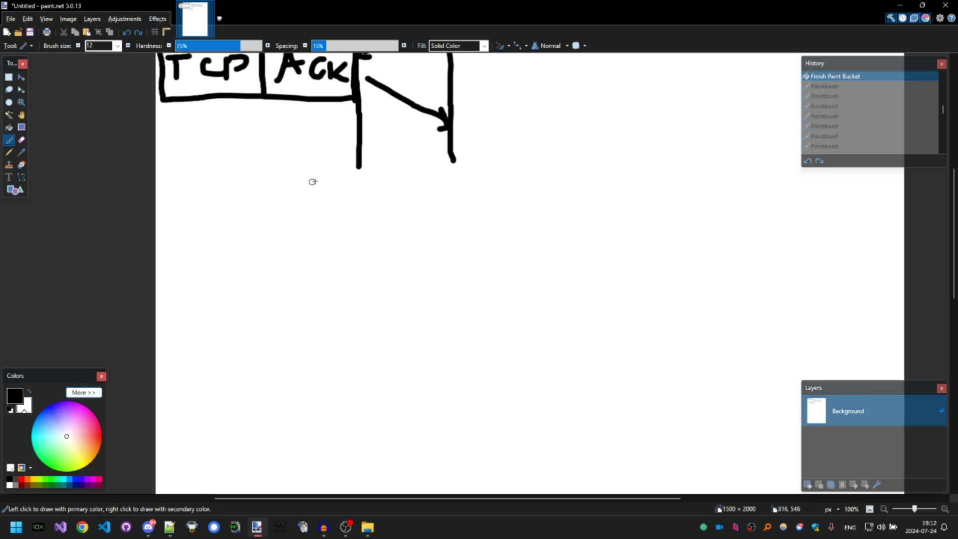
Lengthen the left and right vertical timeline lines far downward.
left_click_drag(359, 165, 351, 256)
key("ctrl+z")
left_click_drag(359, 164, 360, 367)
left_click_drag(451, 155, 462, 400)
Bring blank canvas into view and start lettering HTTP with the H and first T.
scroll(394, 197, "up", 3)
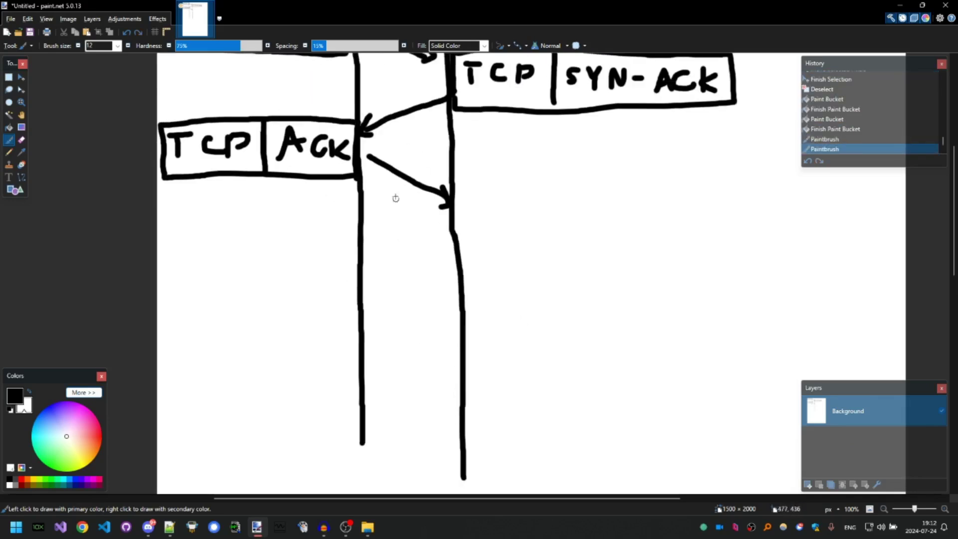
scroll(569, 150, "down", 1)
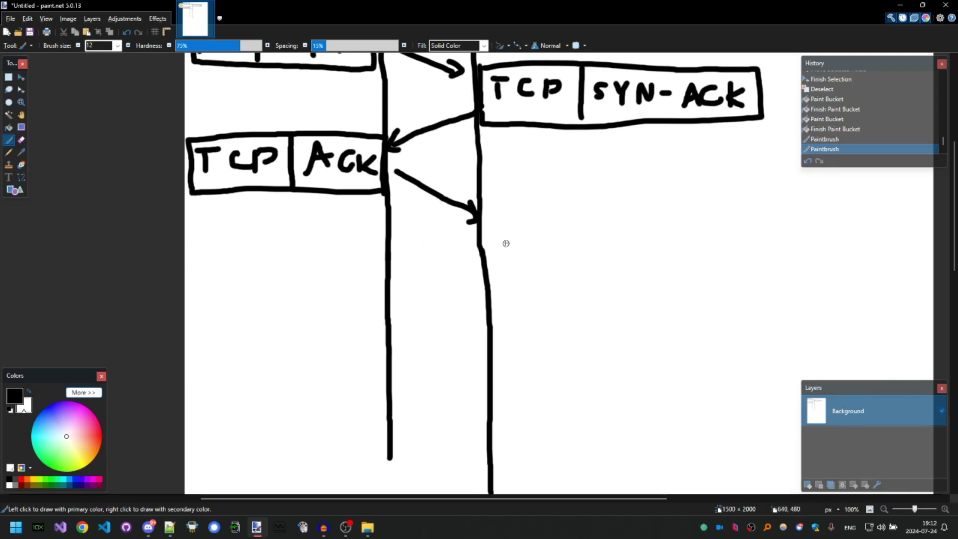
mouse_move(505, 242)
left_mouse_down()
mouse_move(537, 220)
mouse_move(543, 234)
mouse_move(528, 229)
left_mouse_up()
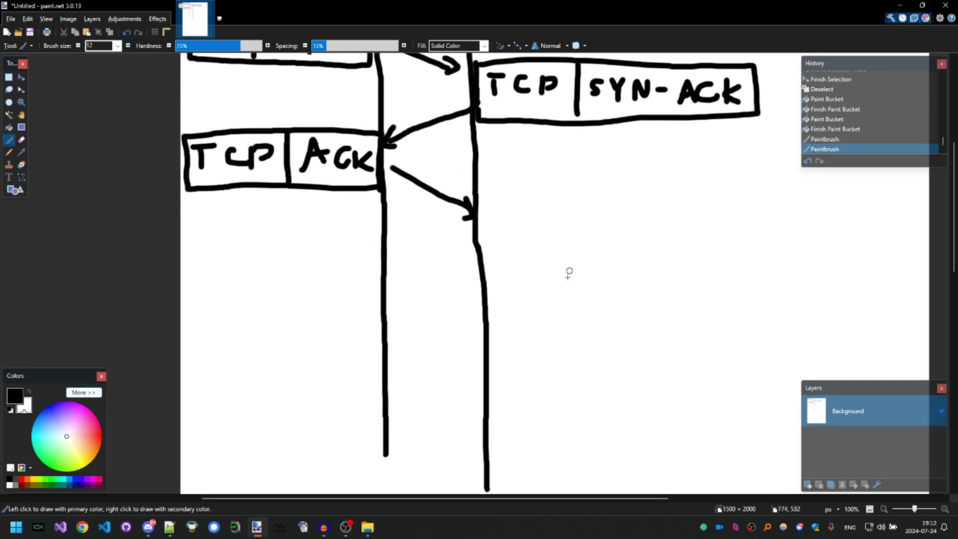
scroll(559, 275, "down", 3)
scroll(559, 275, "right", 5)
mouse_move(515, 278)
left_mouse_down()
mouse_move(514, 305)
mouse_move(536, 291)
left_mouse_up()
mouse_move(534, 282)
left_mouse_down()
mouse_move(533, 306)
mouse_move(553, 299)
mouse_move(562, 279)
left_mouse_up()
Finish the T's and P of HTTP, then add a slash and a redrawn wavy squiggle.
mouse_move(577, 277)
left_mouse_down()
mouse_move(575, 293)
mouse_move(581, 275)
left_mouse_up()
mouse_move(597, 275)
left_mouse_down()
mouse_move(594, 302)
mouse_move(604, 288)
left_mouse_up()
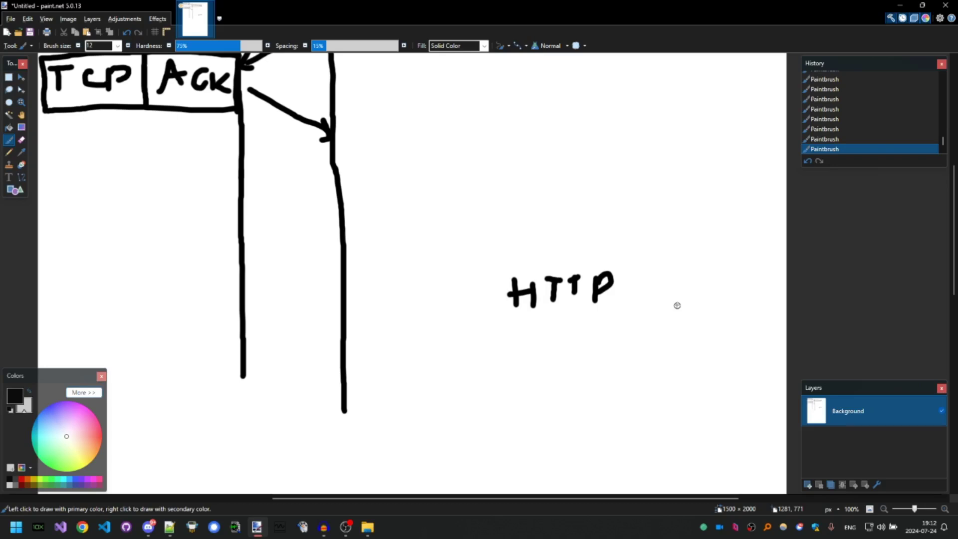
mouse_move(671, 278)
left_mouse_down()
mouse_move(658, 303)
mouse_move(783, 296)
left_mouse_up()
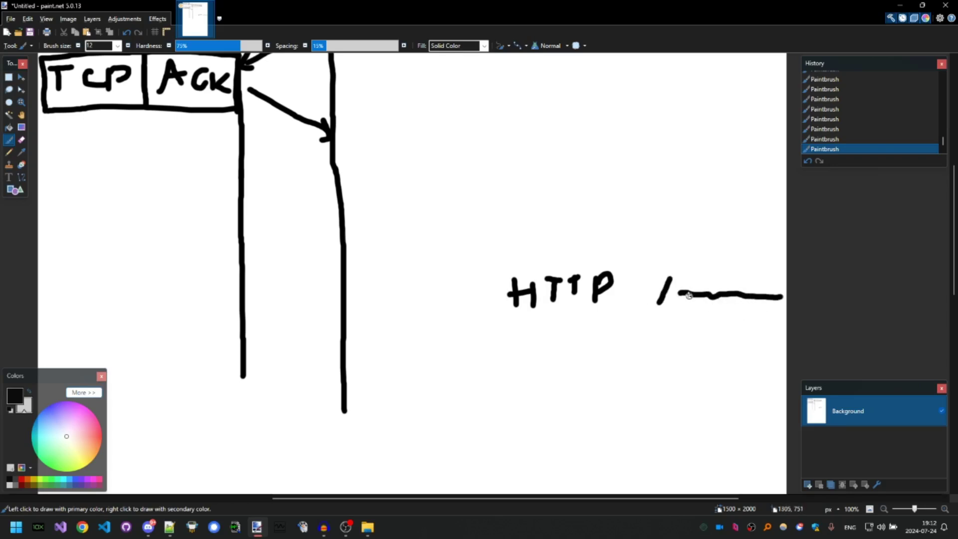
key("ctrl+z")
left_click_drag(679, 294, 771, 295)
scroll(704, 237, "up", 1)
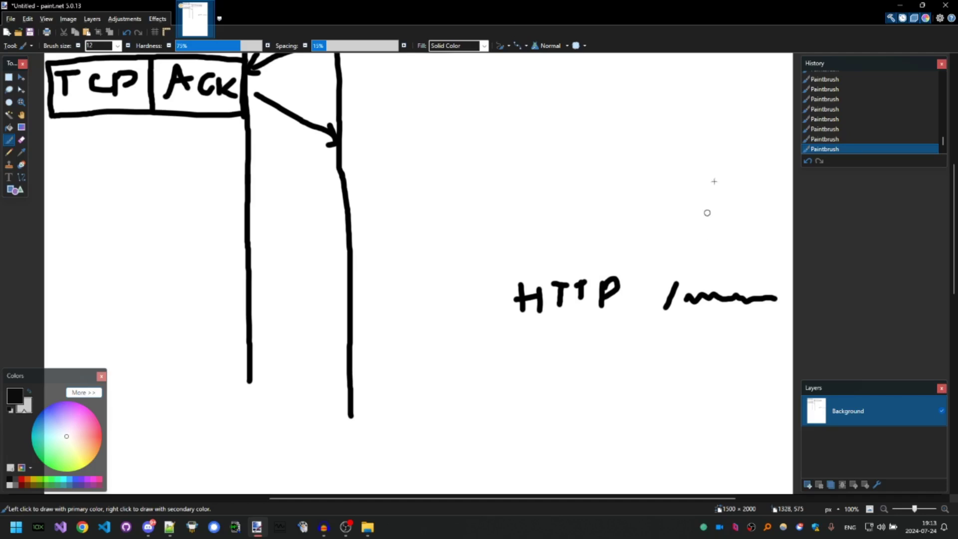
Try circling the HTTP label with a loop twice, undoing each loop.
mouse_move(509, 271)
left_mouse_down()
mouse_move(504, 315)
mouse_move(608, 223)
left_mouse_up()
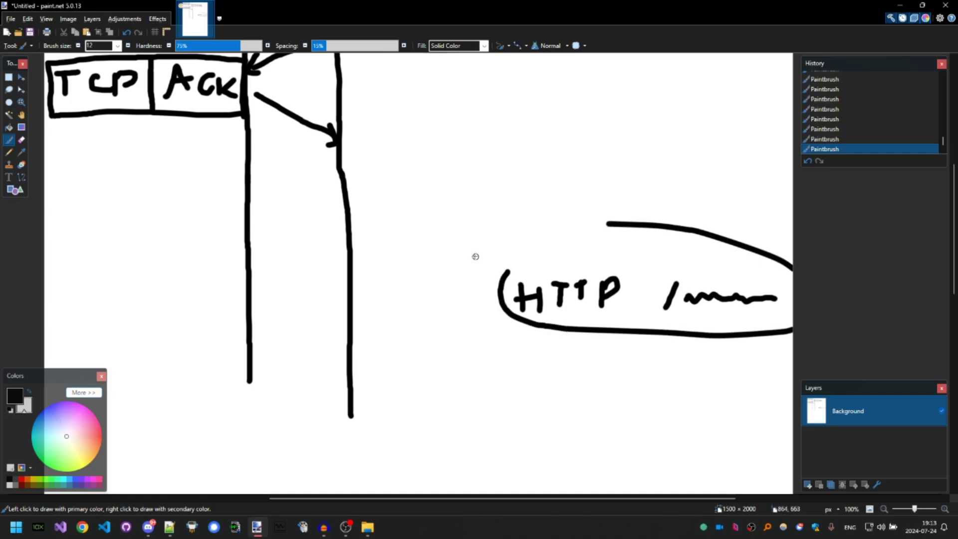
key("ctrl+z")
left_click_drag(516, 273, 529, 269)
key("ctrl+z")
scroll(539, 251, "up", 1)
scroll(539, 251, "right", 1)
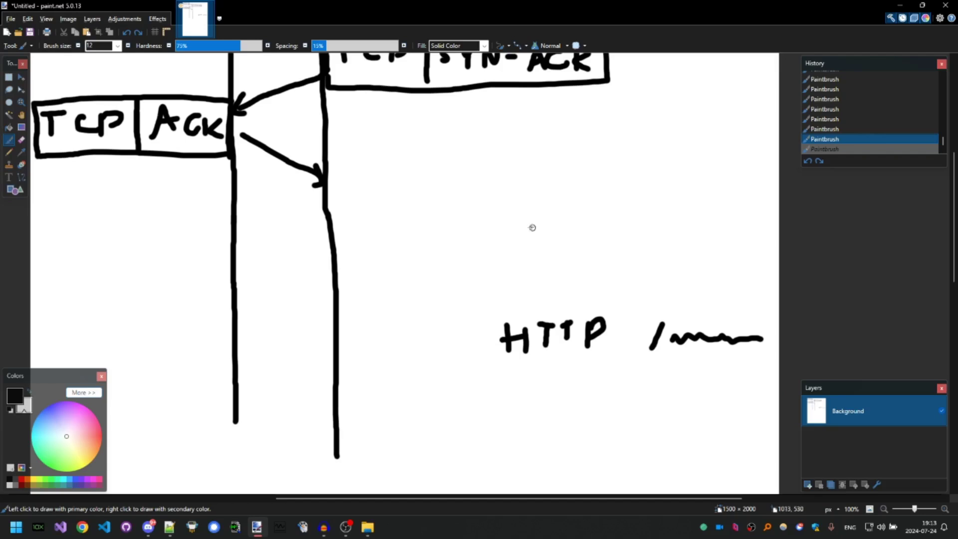
Write a server domain name above HTTP, then undo it along with the HTTP label and squiggle.
left_click_drag(526, 230, 562, 240)
mouse_move(569, 236)
left_mouse_down()
mouse_move(624, 230)
mouse_move(630, 246)
mouse_move(647, 248)
mouse_move(669, 234)
mouse_move(709, 251)
left_mouse_up()
left_click(636, 244)
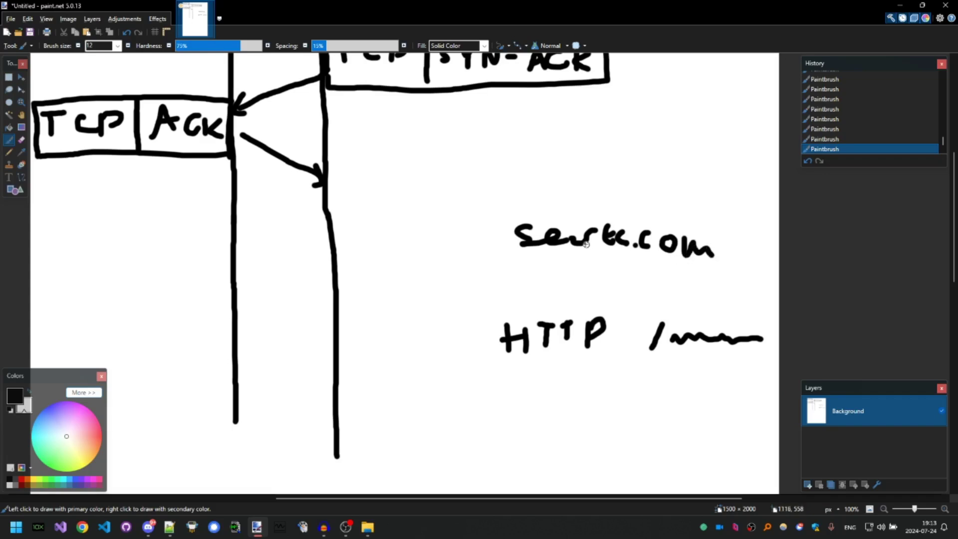
left_click_drag(511, 253, 478, 203)
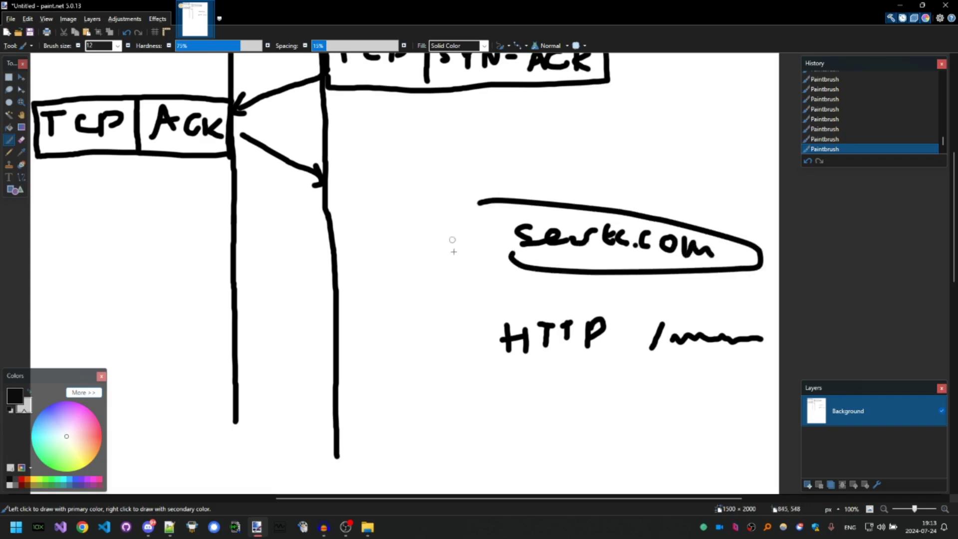
key("ctrl+z")
key("ctrl+z")
key("ctrl+z")
key("ctrl+z")
key("ctrl+z")
key("ctrl+z")
key("ctrl+z")
key("ctrl+z")
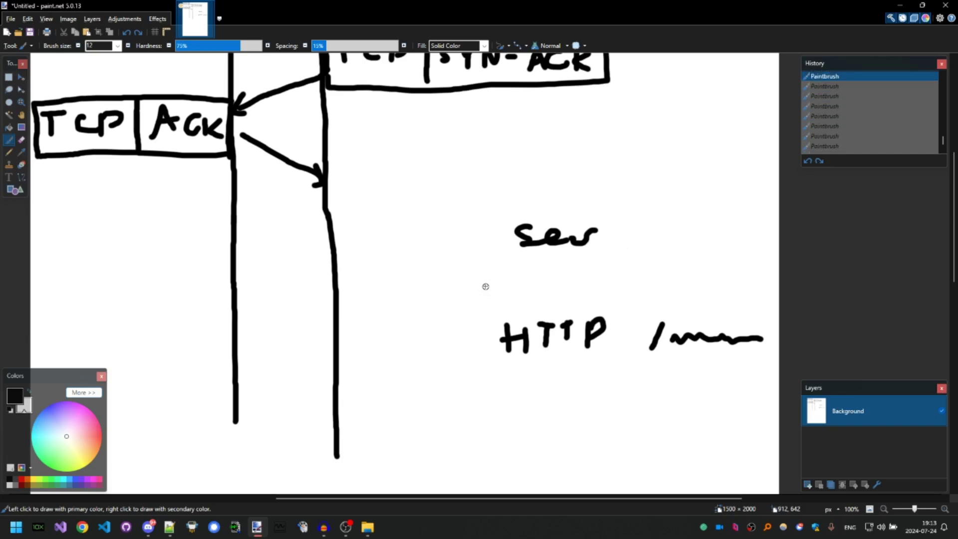
key("ctrl+z")
key("ctrl+z")
key("ctrl+z")
key("ctrl+z")
key("ctrl+z")
key("ctrl+z")
key("ctrl+z")
key("ctrl+z")
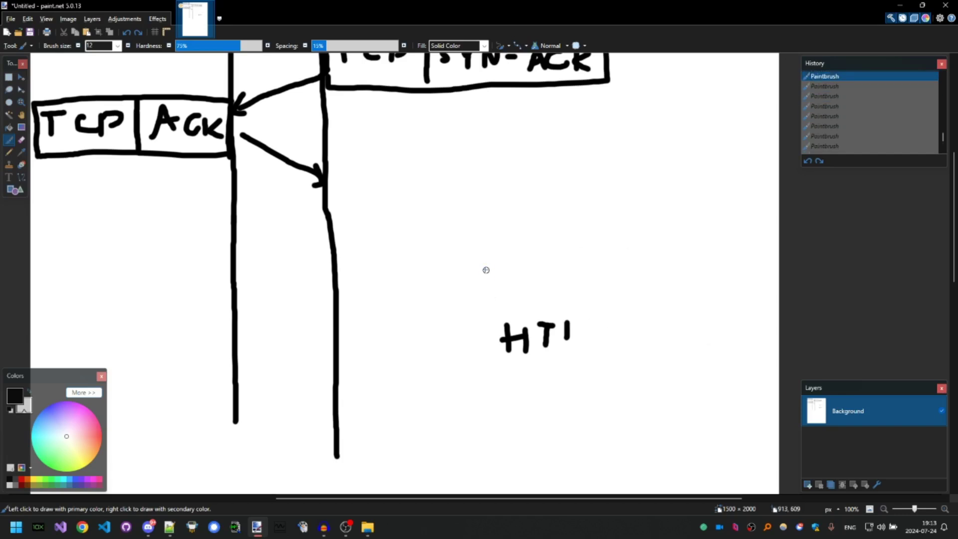
key("ctrl+z")
key("ctrl+z")
key("ctrl+z")
key("ctrl+z")
key("ctrl+z")
key("ctrl+z")
Handwrite TLS1.0 below the TCP ACK box, redrawing the T and S for neatness.
scroll(525, 276, "left", 2)
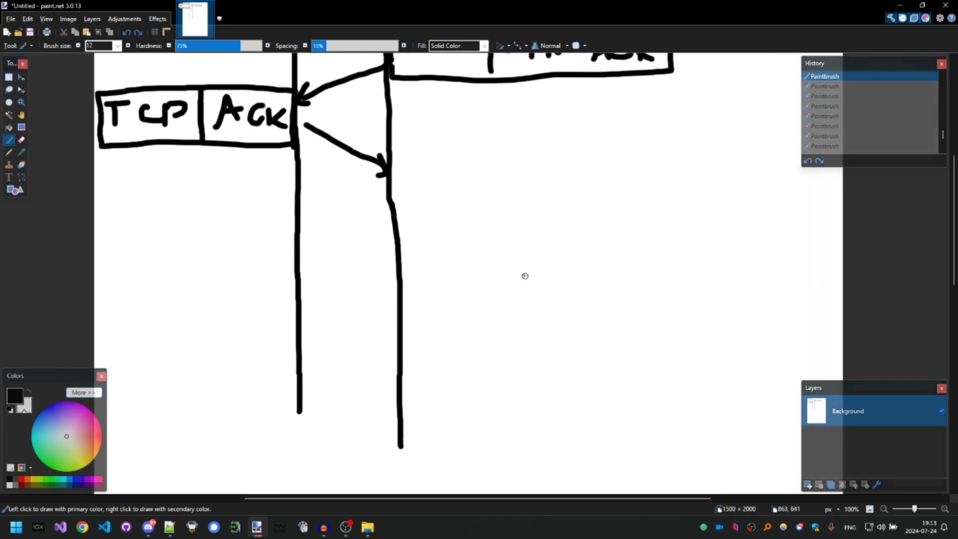
scroll(451, 248, "up", 2)
scroll(222, 226, "down", 2)
scroll(223, 226, "left", 1)
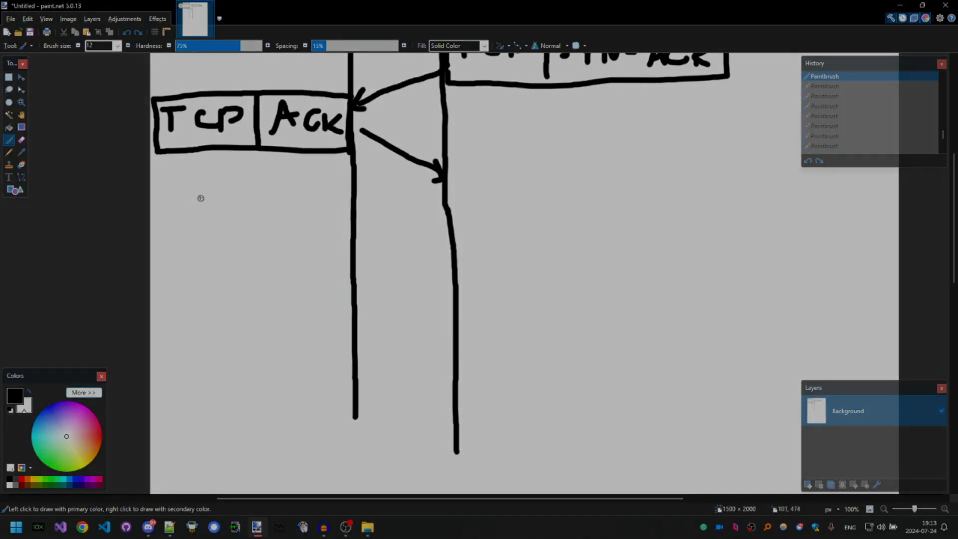
mouse_move(200, 195)
left_mouse_down()
mouse_move(200, 227)
mouse_move(210, 197)
mouse_move(193, 227)
mouse_move(227, 225)
mouse_move(239, 209)
mouse_move(232, 224)
mouse_move(278, 219)
mouse_move(292, 203)
left_mouse_up()
key("ctrl+z")
key("ctrl+z")
key("ctrl+z")
left_click(271, 220)
key("ctrl+z")
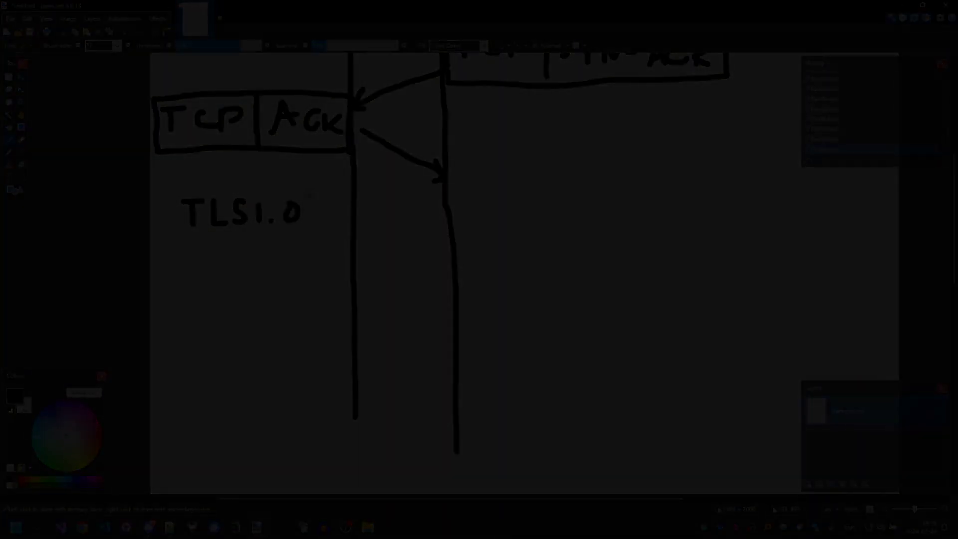